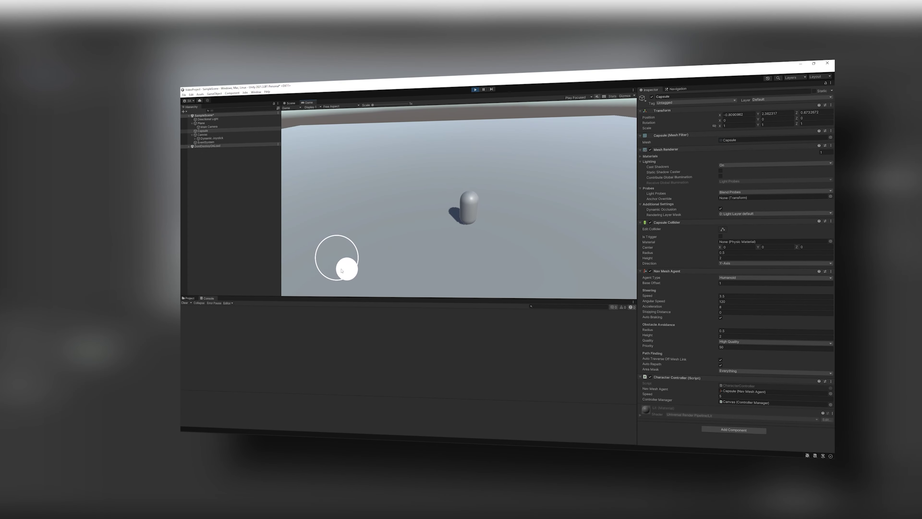
Drive the capsule up-right across the plane with the joystick, then steer it back downward.
left_click_drag(275, 266, 343, 137)
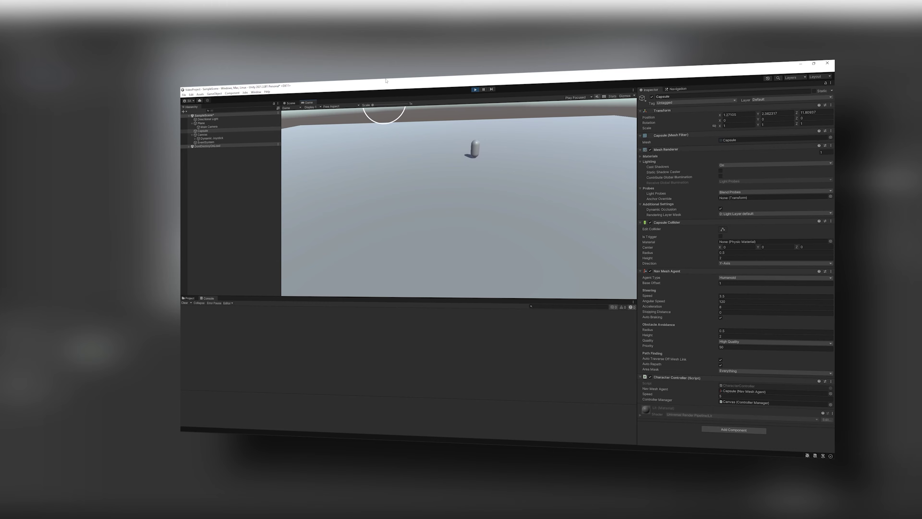
left_click_drag(344, 137, 380, 110)
left_click_drag(396, 199, 401, 230)
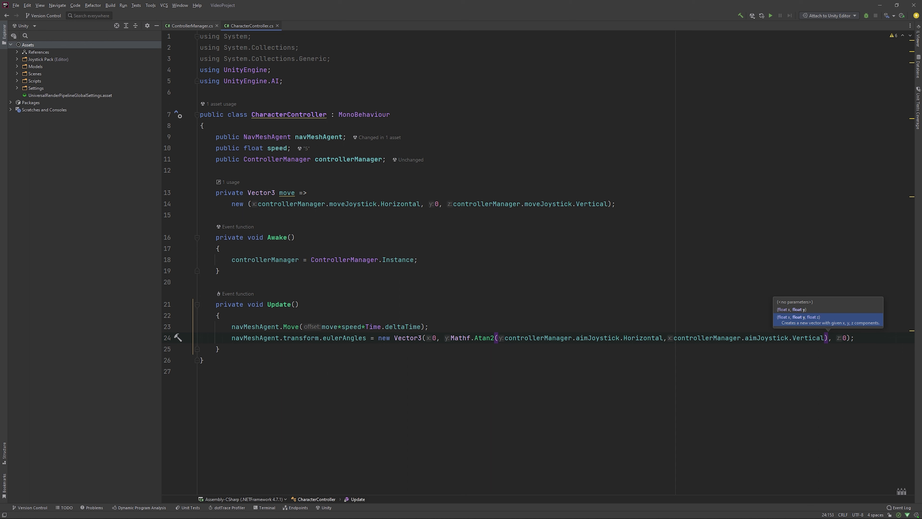
Multiply the Atan2 angle on line 24 by Mathf.Rad2Deg, then return to Unity.
type("*")
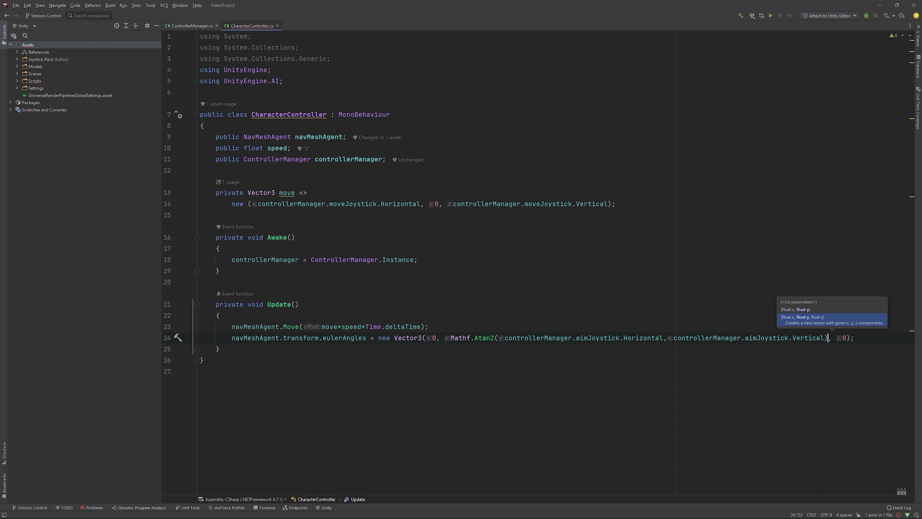
type("Mathf.")
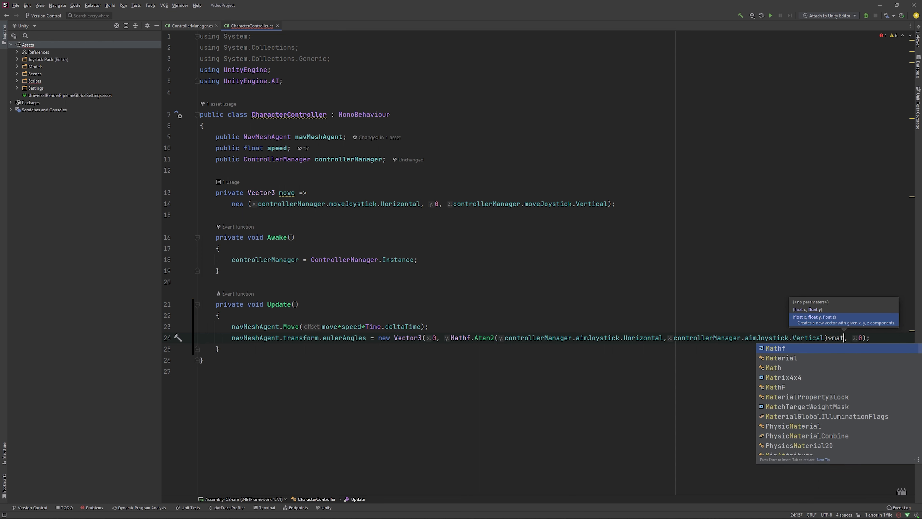
type("rad")
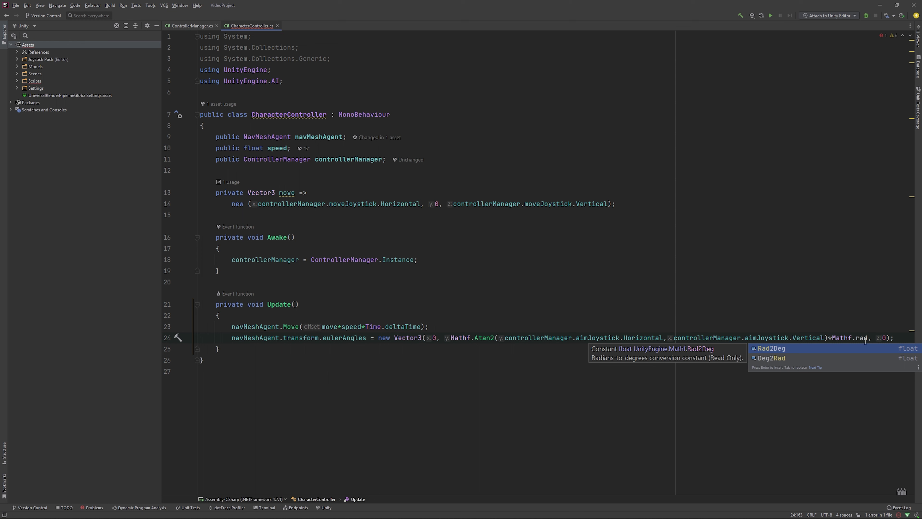
left_click(803, 347)
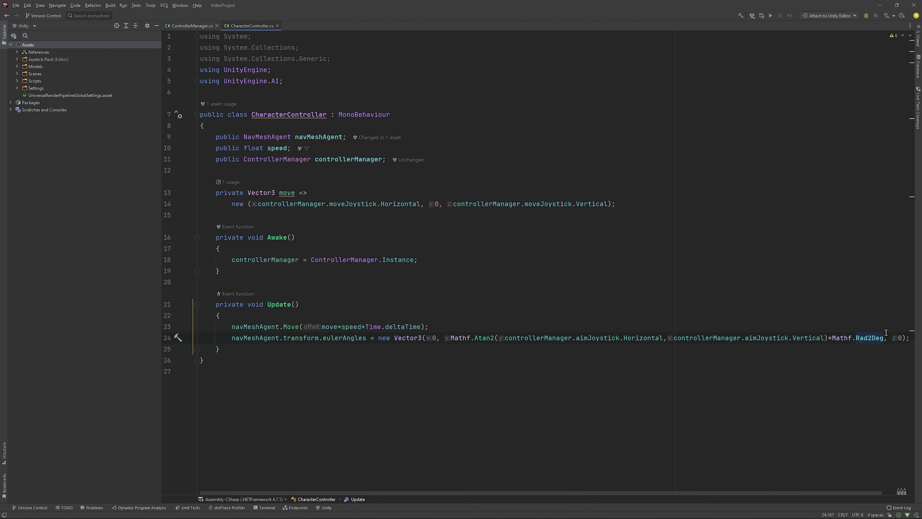
key("alt+Tab")
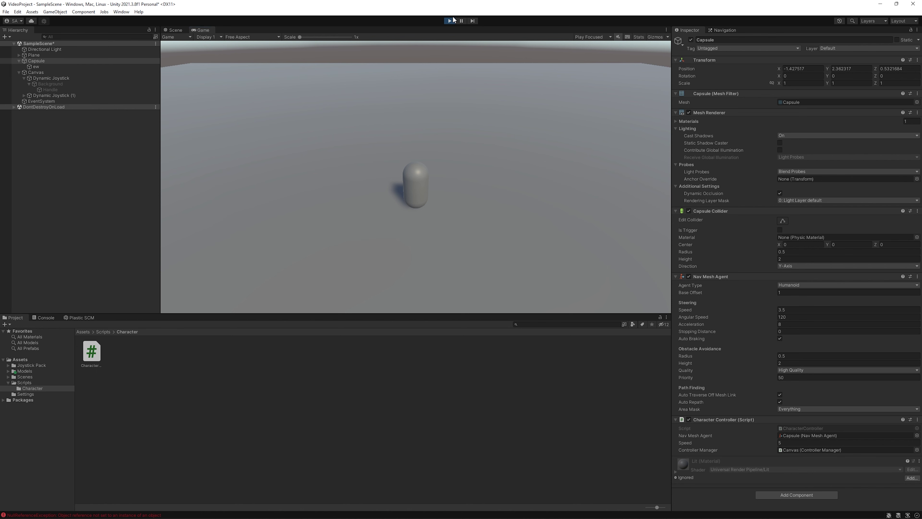
Stop play, trace the Console error to CharacterController line 24, and drag Canvas into Controller Manager.
left_click(449, 21)
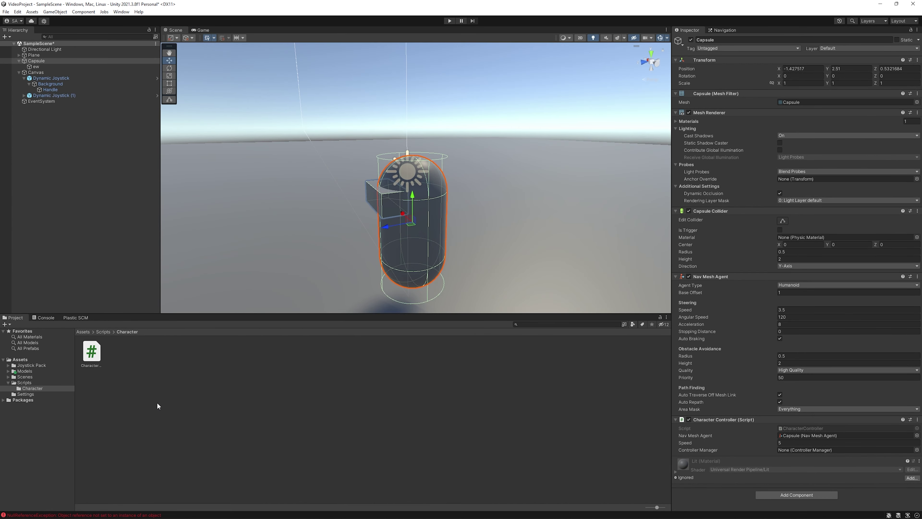
left_click(36, 317)
double_click(105, 408)
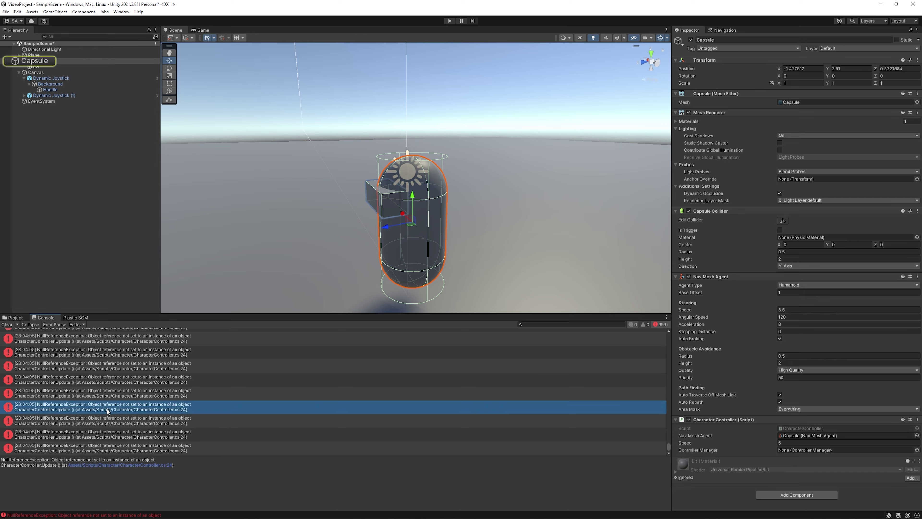
key("alt+Tab")
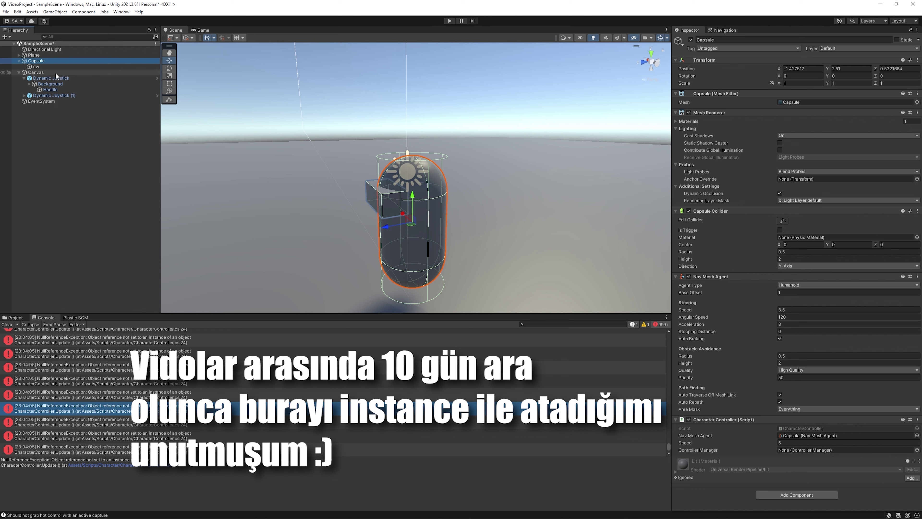
mouse_move(100, 78)
left_mouse_down()
mouse_move(809, 456)
mouse_move(801, 452)
left_mouse_up()
Assign Dynamic Joystick (1) as the Aim Joystick on the Canvas's controller manager.
left_click(48, 68)
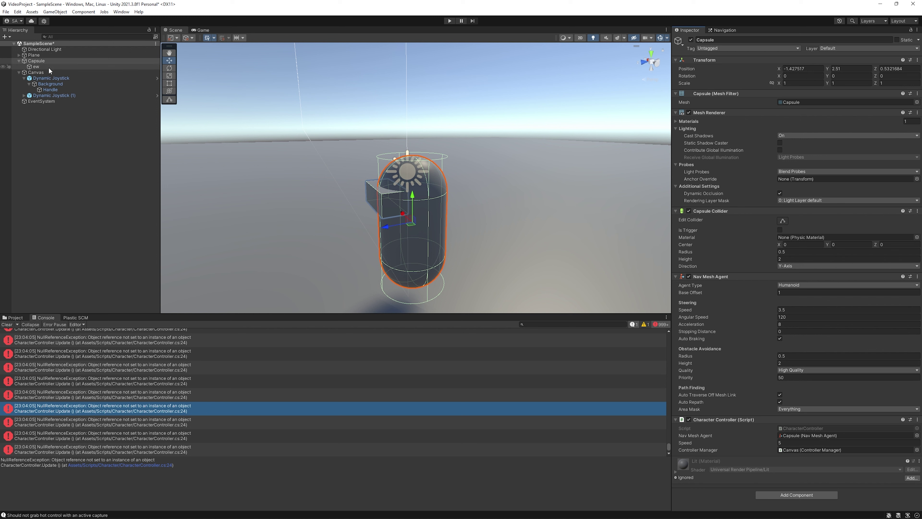
left_click(60, 77)
left_click(51, 72)
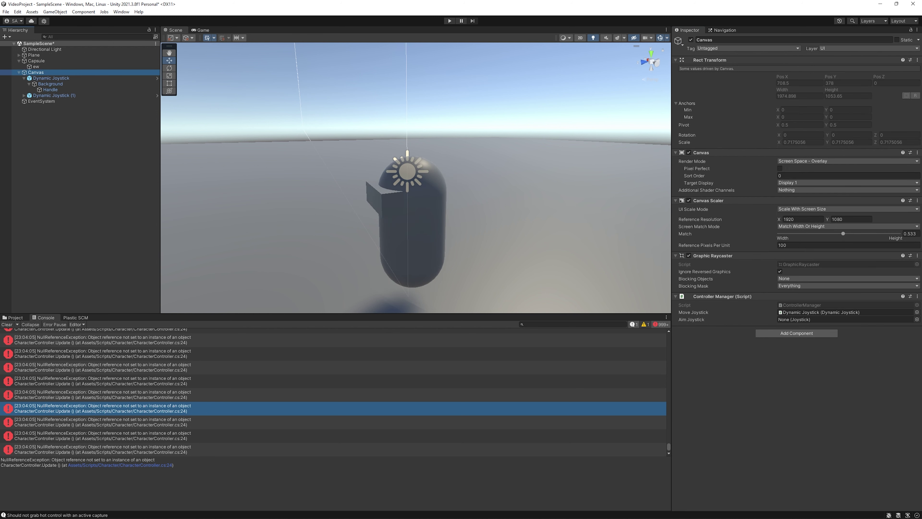
left_click(691, 319)
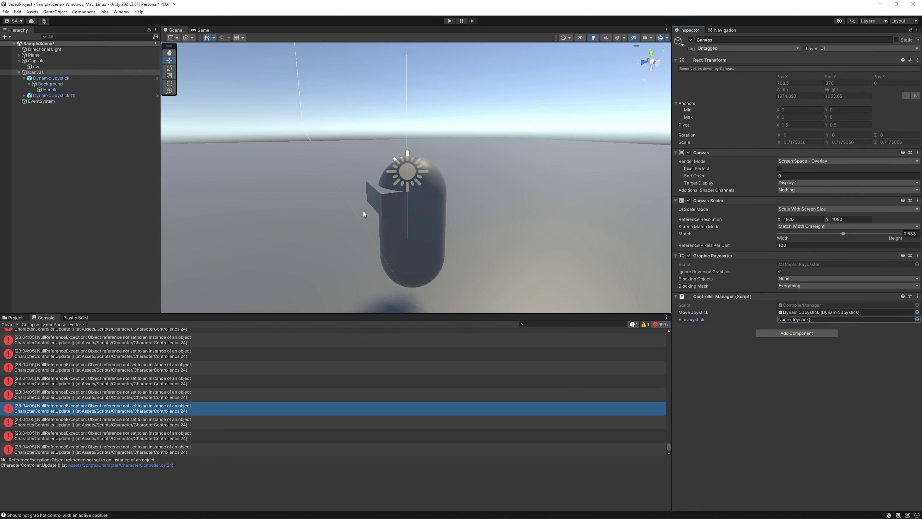
left_click_drag(57, 95, 831, 320)
Set the Capsule's Character Controller Speed to 1 and start Play mode.
left_click(58, 61)
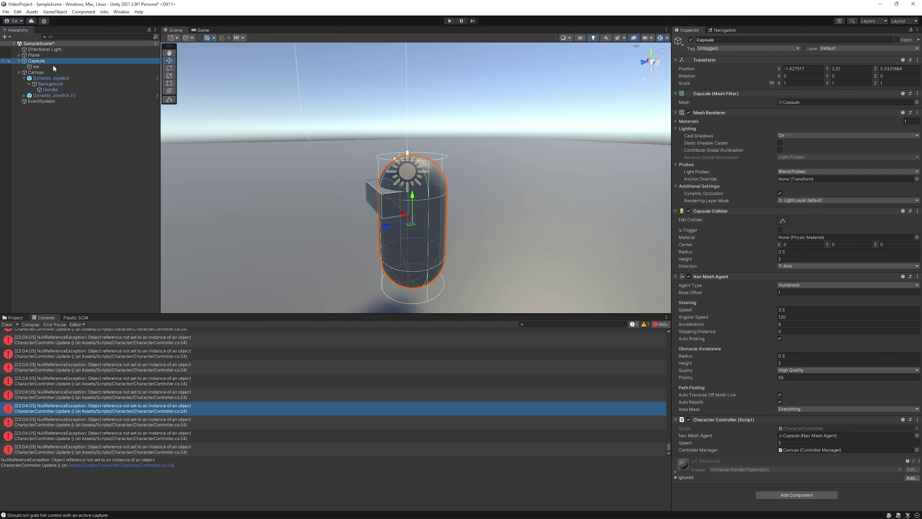
left_click(800, 442)
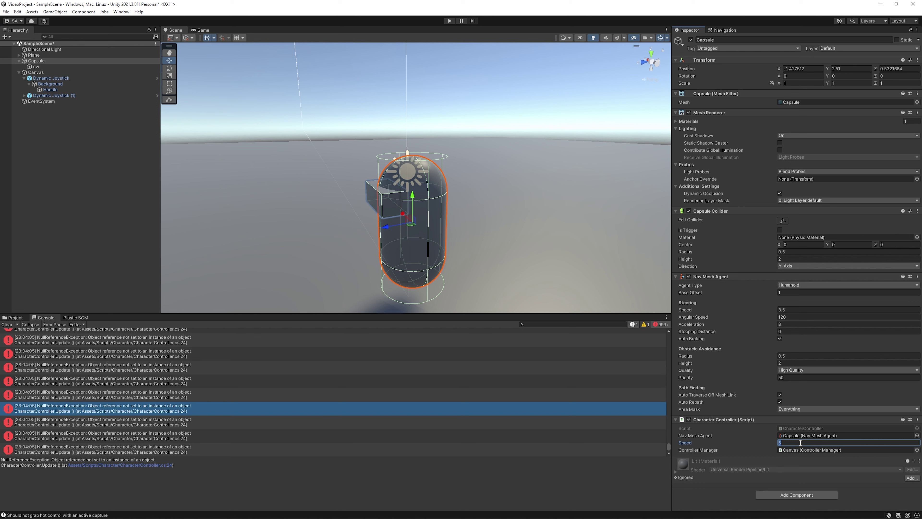
key("BackSpace")
type("1")
left_click(455, 21)
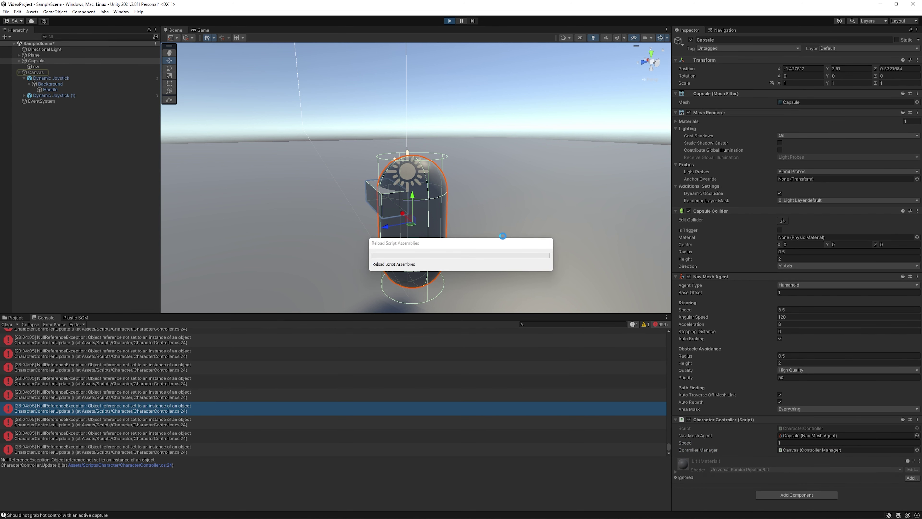
Drive the capsule up-right with the movement joystick and raise its Speed to 5.
mouse_move(575, 274)
left_mouse_down()
mouse_move(548, 296)
mouse_move(527, 228)
mouse_move(506, 256)
left_mouse_up()
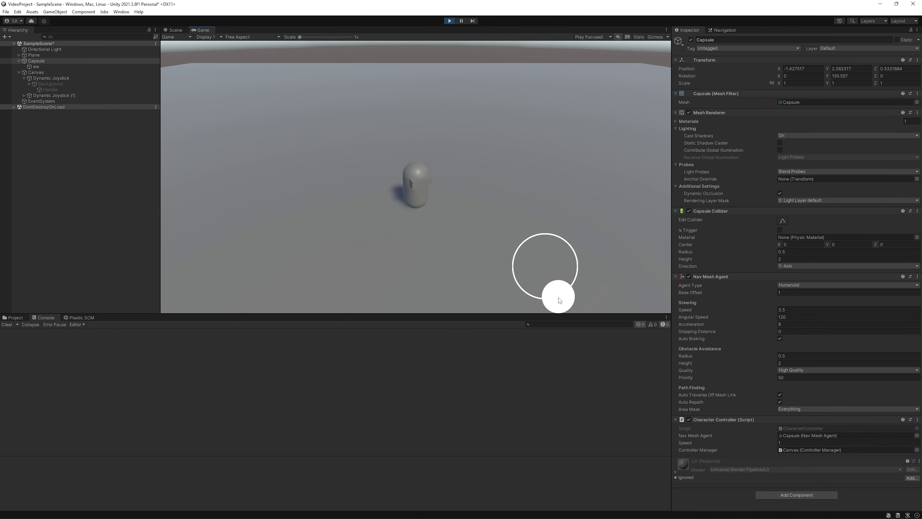
left_click_drag(254, 250, 373, 170)
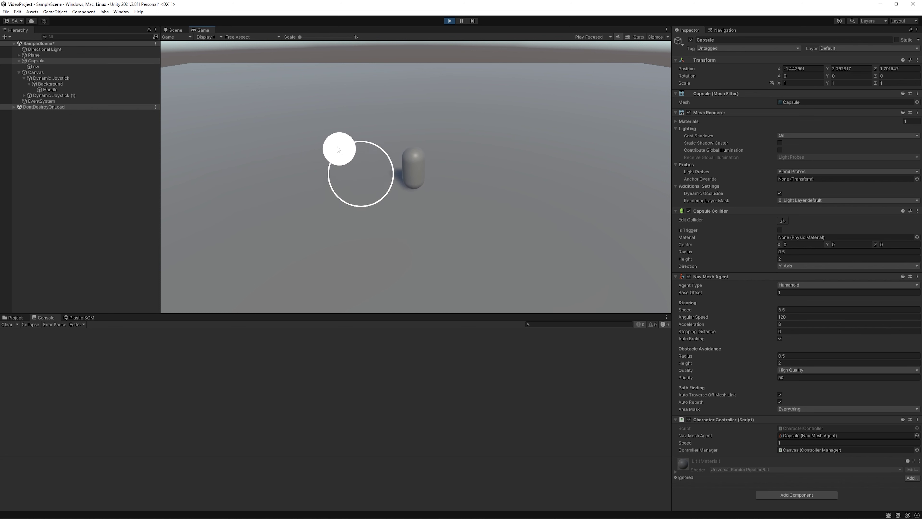
left_click_drag(374, 170, 361, 96)
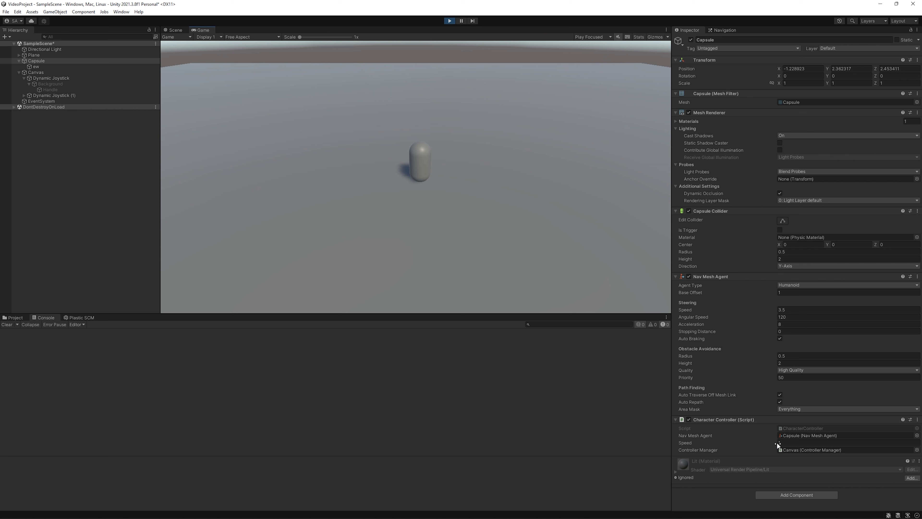
left_click(788, 442)
left_click_drag(288, 210, 173, 234)
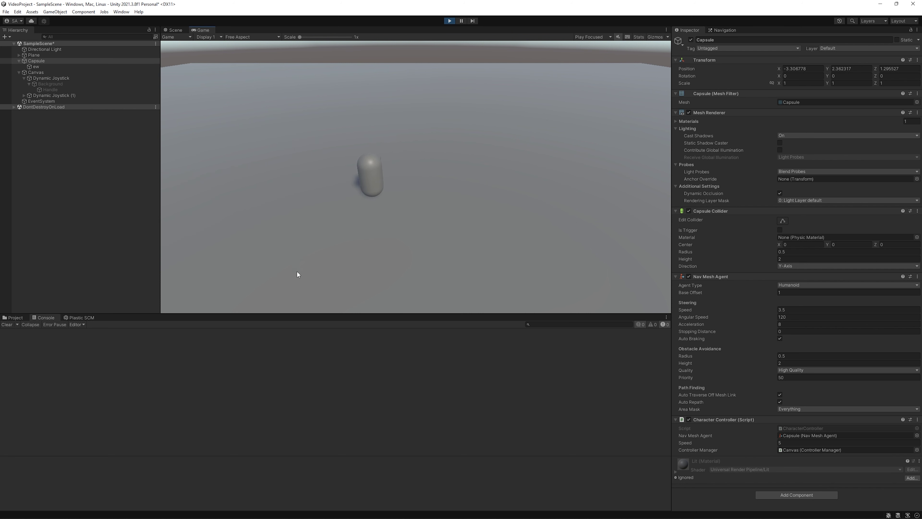
Turn the capsule with the aim joystick, then stop Play mode with Ctrl+P.
left_click_drag(552, 232, 539, 263)
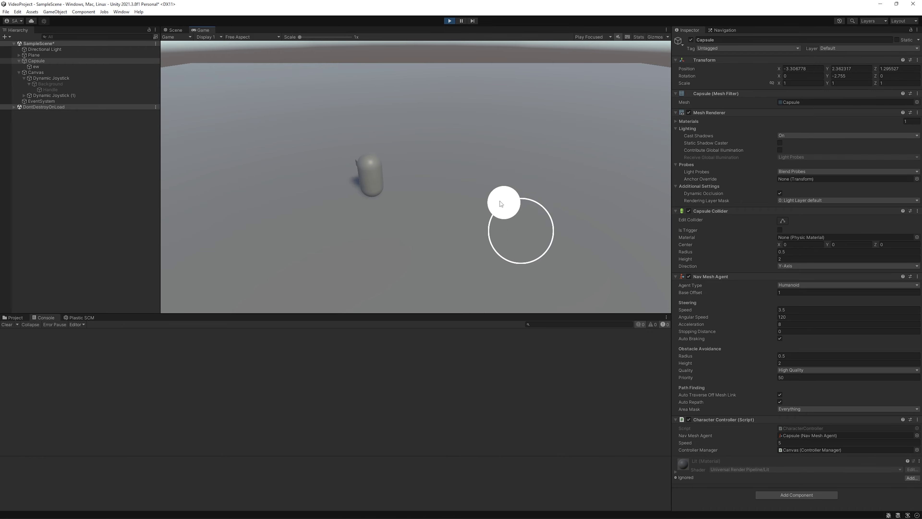
left_click_drag(540, 265, 511, 210)
key("ctrl+p")
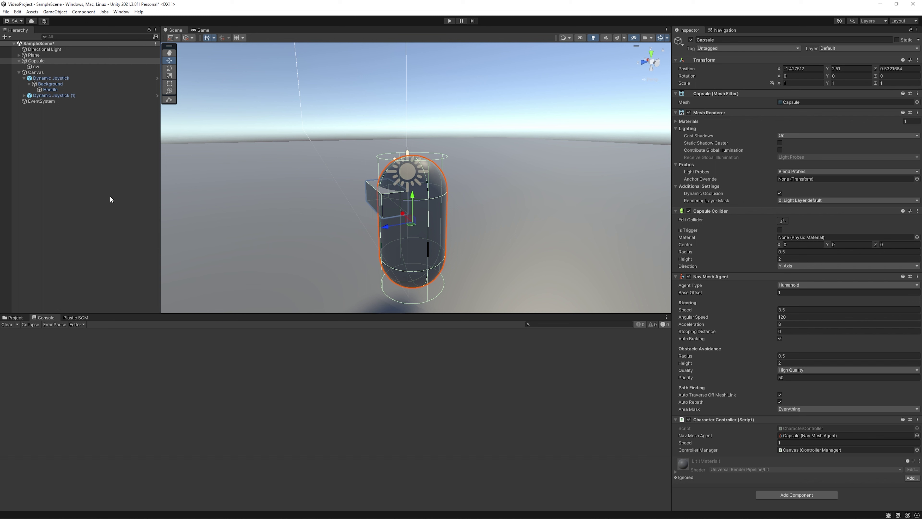
In Edit > Project Settings > Player, set Other Settings' Color Space to Linear.
left_click(17, 11)
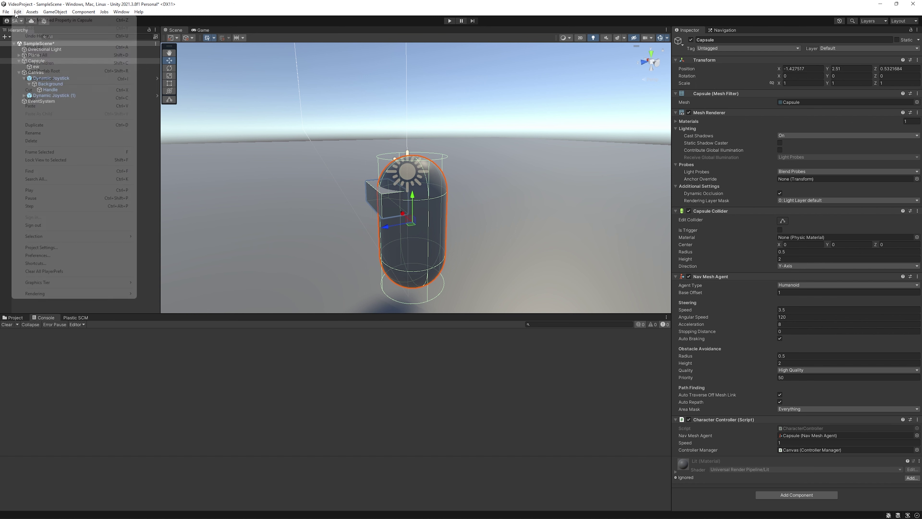
left_click(42, 250)
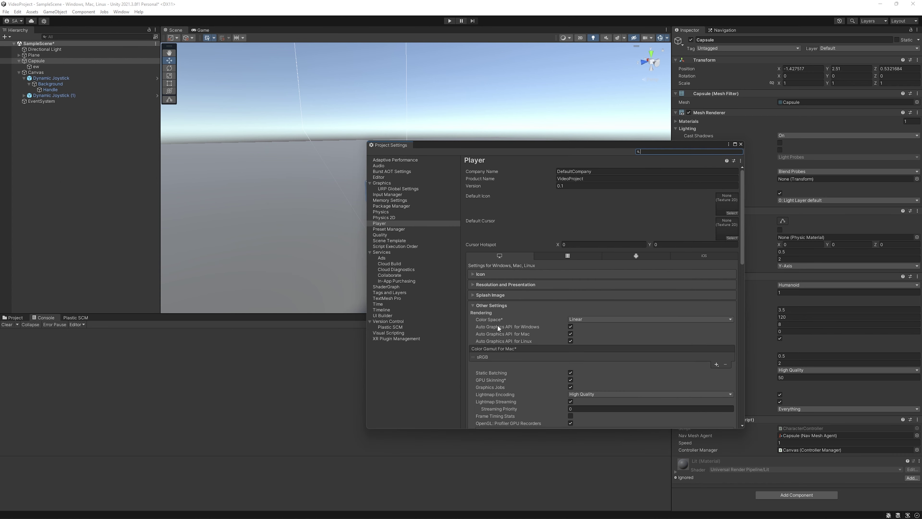
left_click(381, 224)
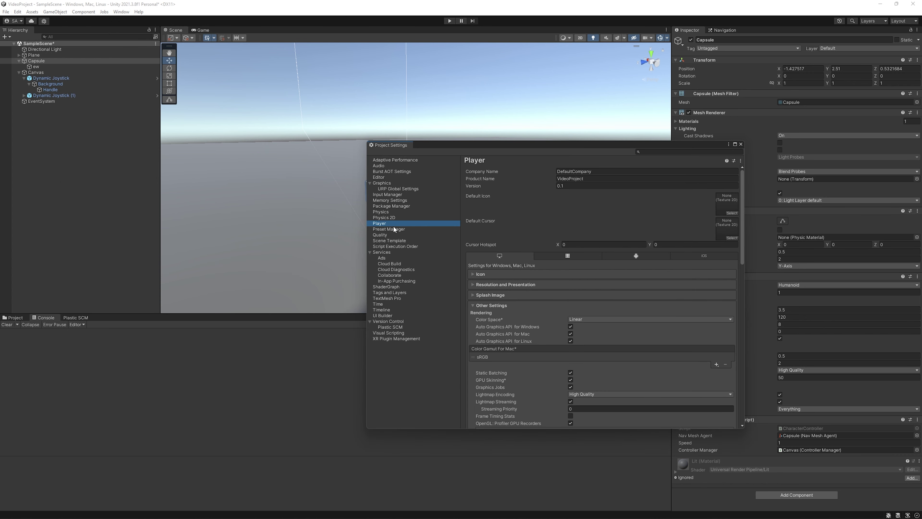
left_click(496, 306)
left_click(496, 305)
left_click(590, 320)
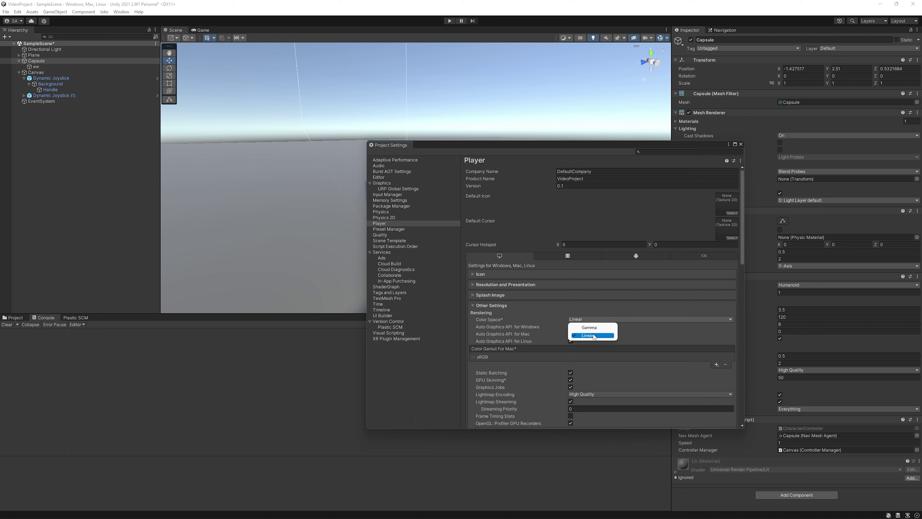
left_click(635, 330)
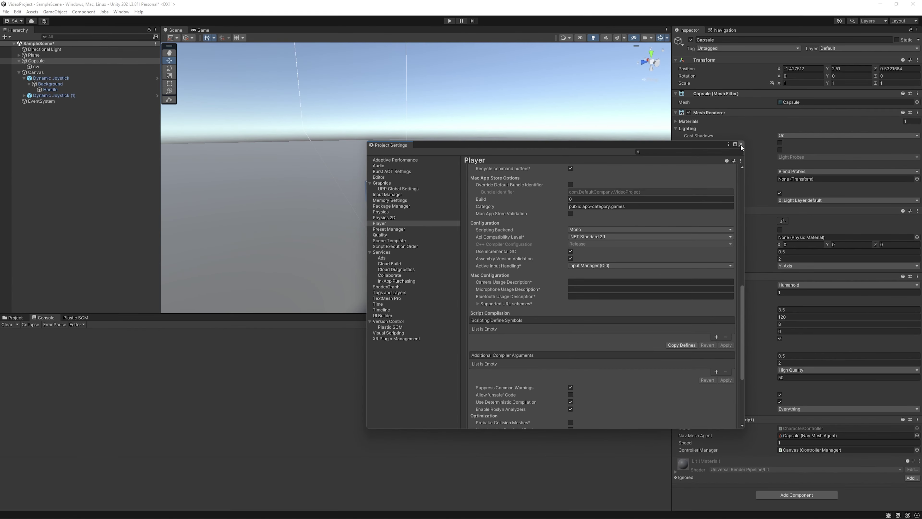
Close the Project Settings window, returning to the Scene view with the Capsule selected.
left_click(747, 141)
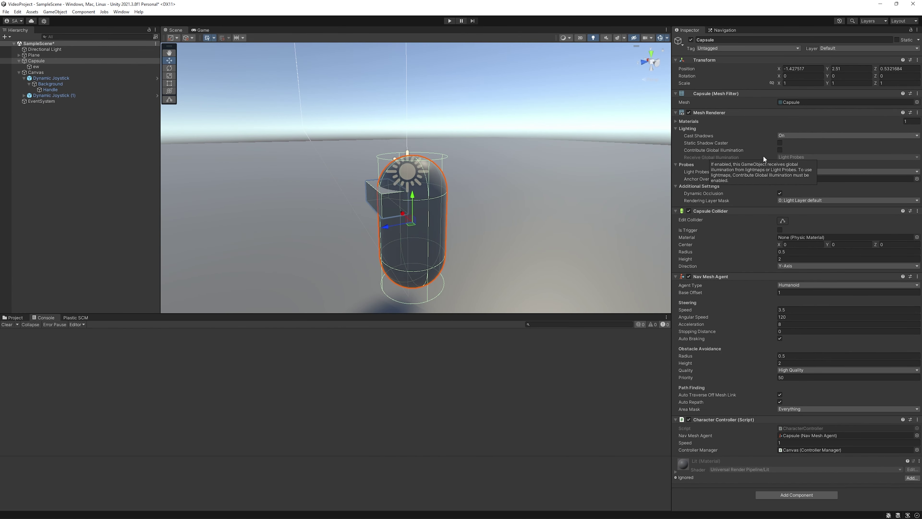